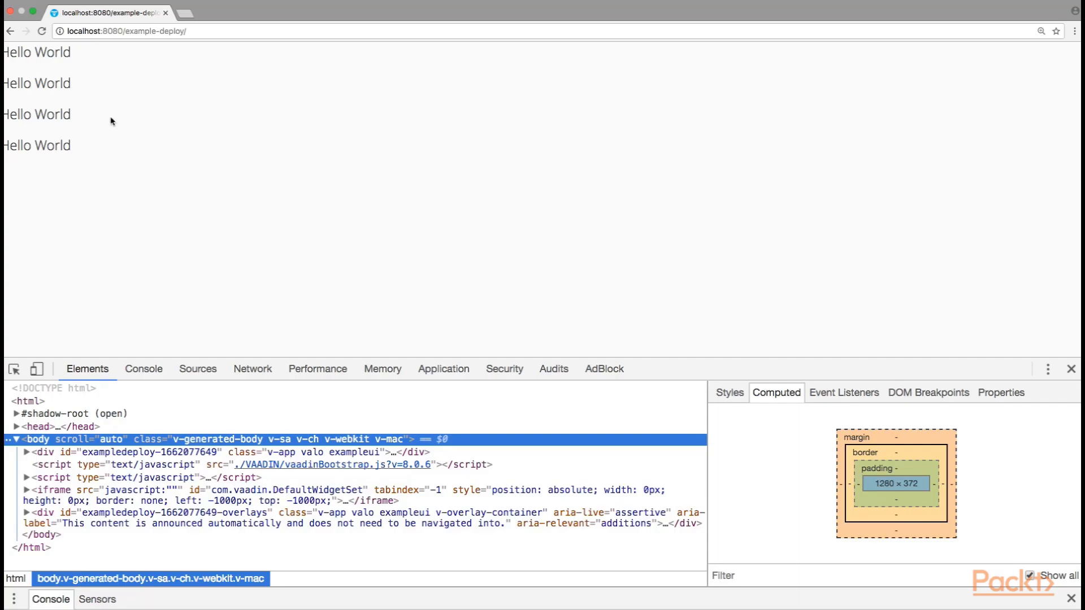
# Step: Inspect the last 'Hello World' label so its v-label div is selected in the Elements panel
pyautogui.rightClick(51, 147)
pyautogui.click(77, 229)
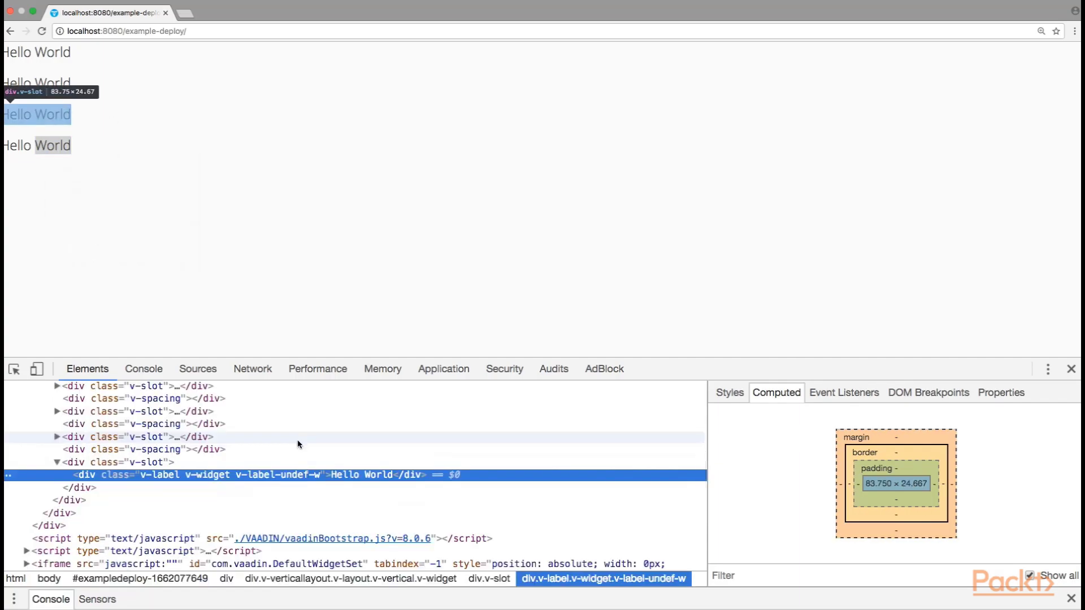